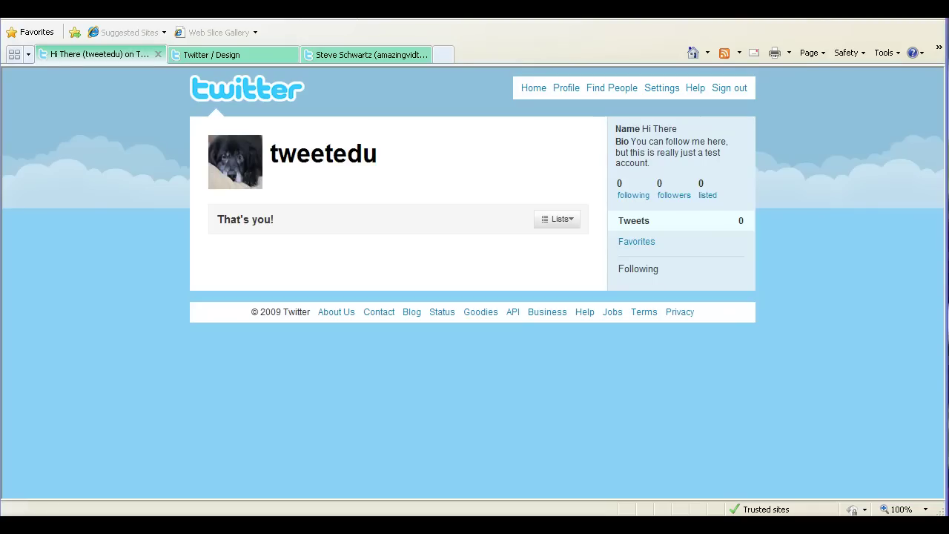
Step: Preview the teal stars and red-leaf themes in Design settings, then view another user's custom background
{"action": "left_click", "coordinate": [236, 59]}
{"action": "left_click", "coordinate": [513, 157]}
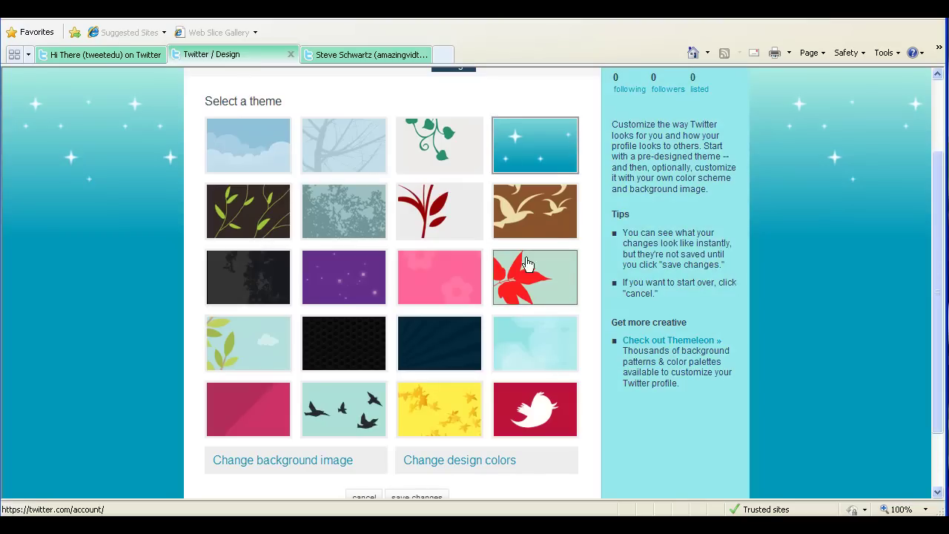
{"action": "left_click", "coordinate": [510, 282]}
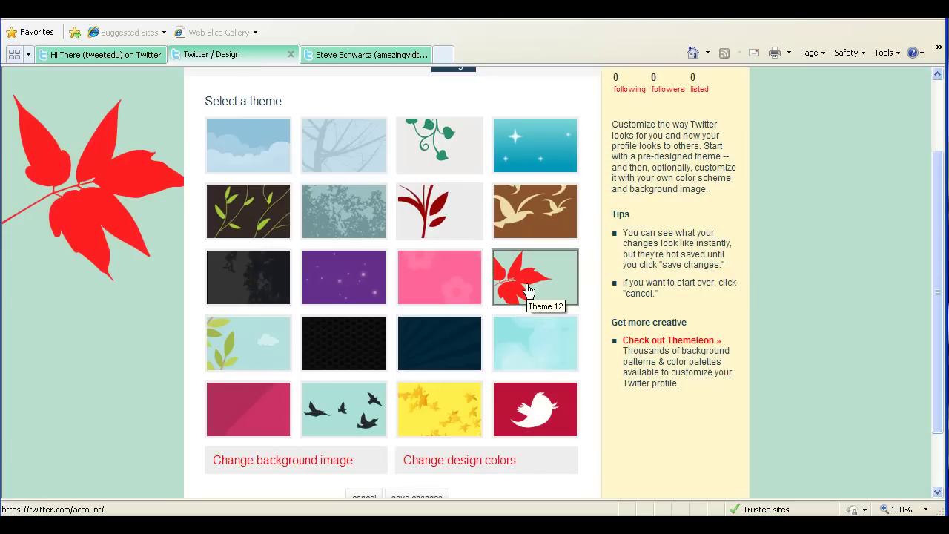
{"action": "left_click", "coordinate": [378, 56]}
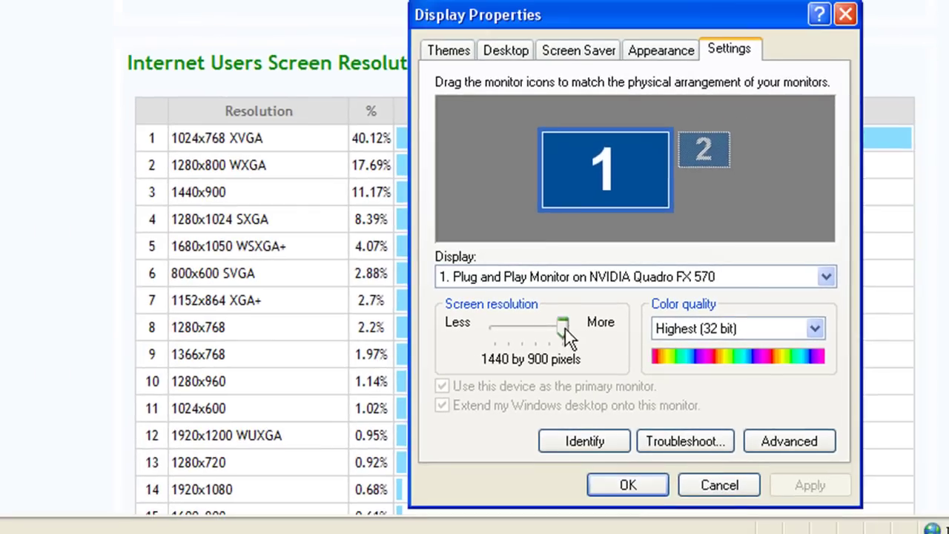
Step: Drop the display resolution slider to 1024 by 768 and apply it
{"action": "left_click_drag", "start_coordinate": [564, 329], "coordinate": [518, 338]}
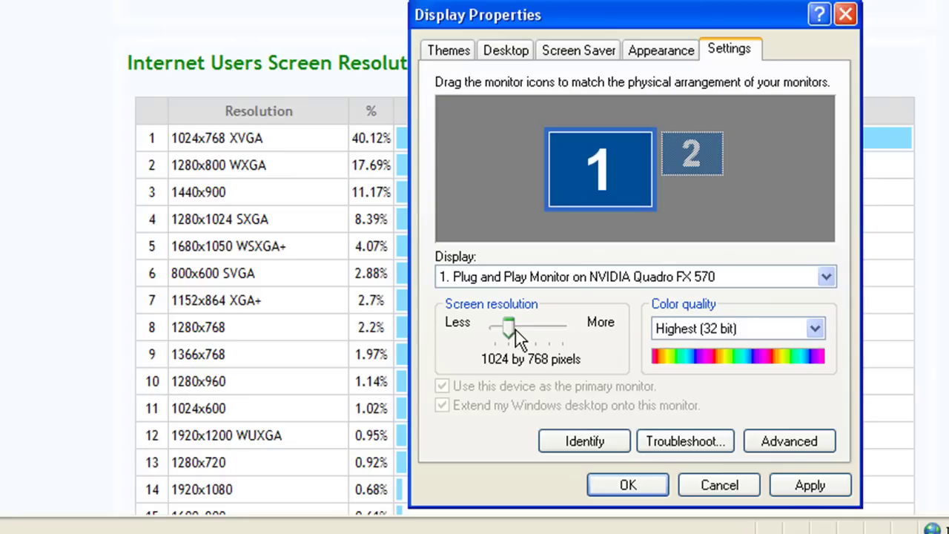
{"action": "left_click", "coordinate": [807, 484]}
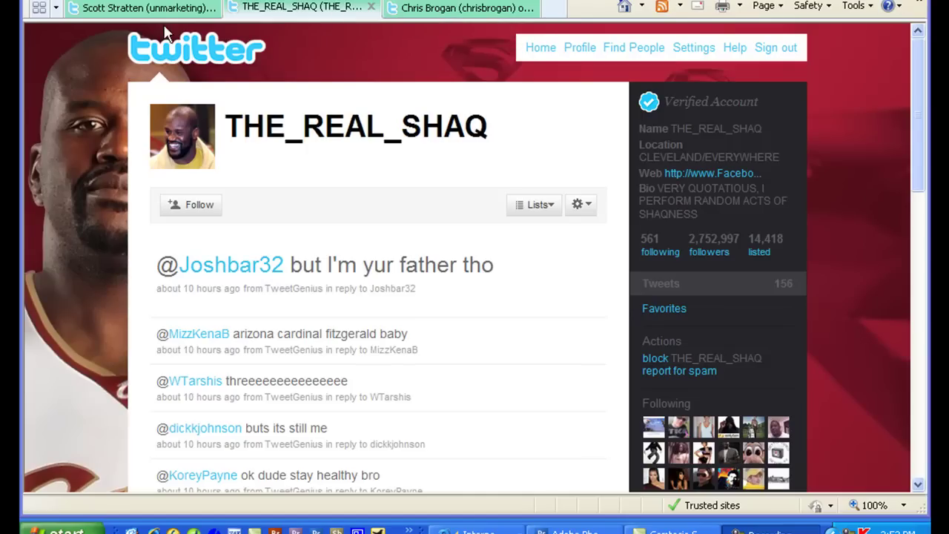
Step: Cycle through the open profile tabs, including the red basketball-player one, ending on orange UN MARKETING
{"action": "left_click", "coordinate": [74, 8]}
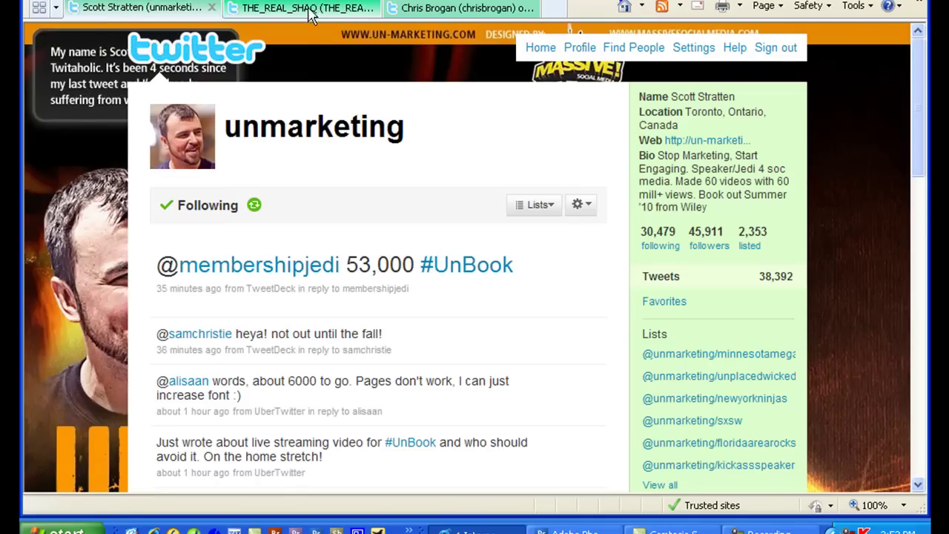
{"action": "left_click", "coordinate": [460, 9]}
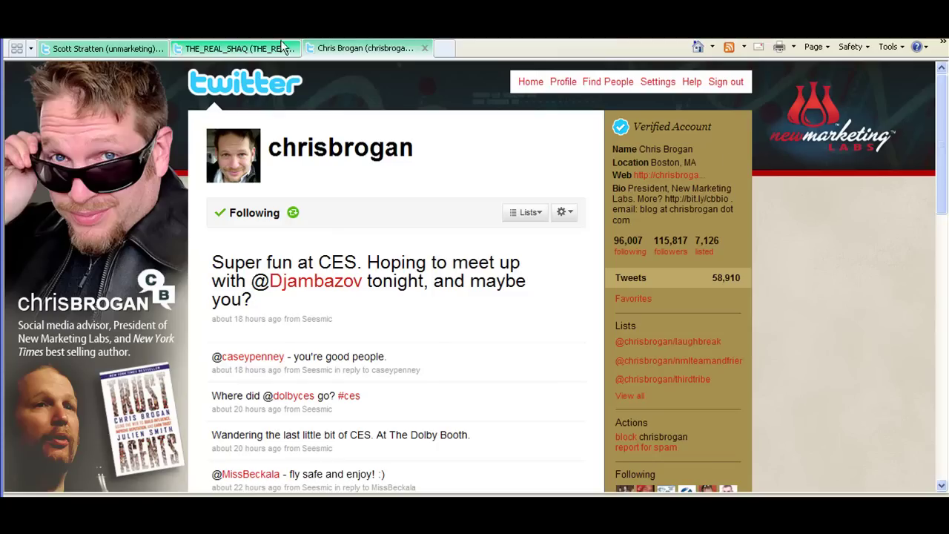
{"action": "left_click", "coordinate": [234, 48]}
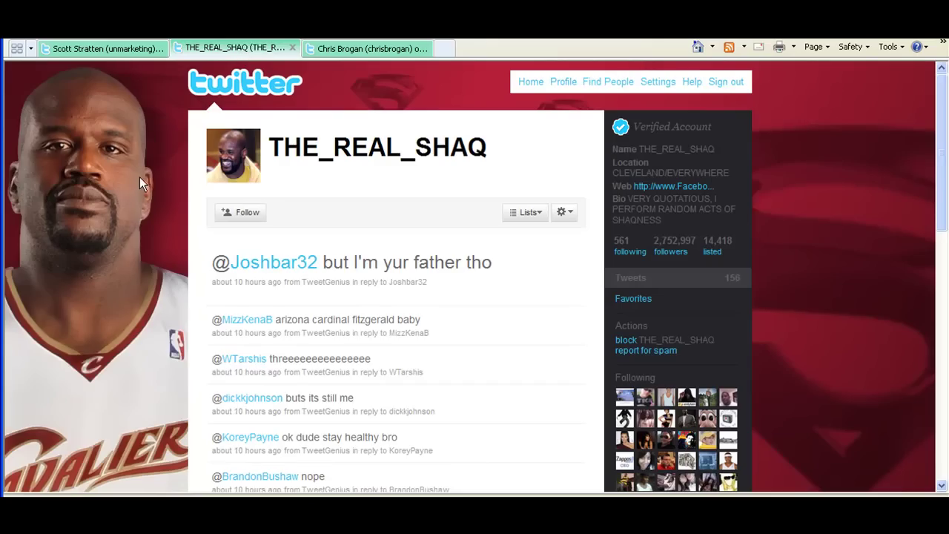
{"action": "left_click", "coordinate": [114, 50]}
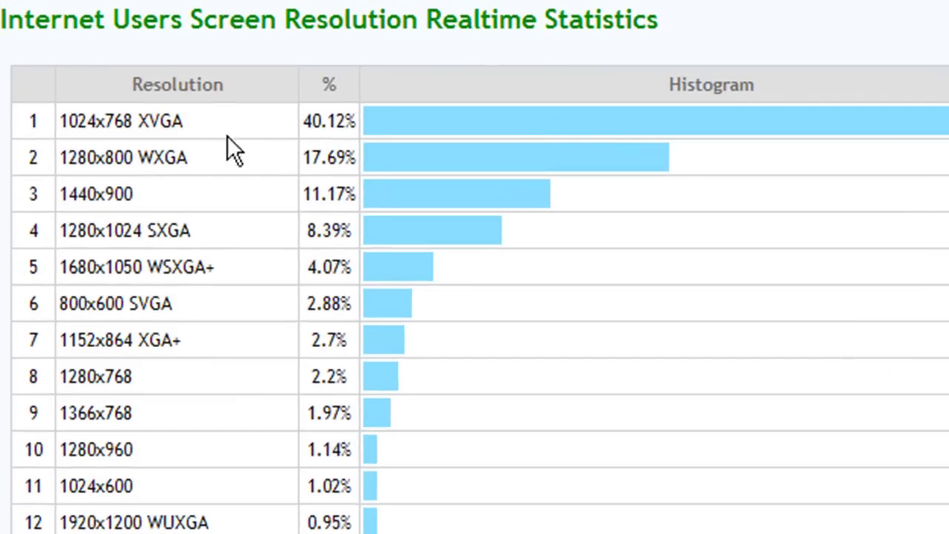
Step: Read the histogram values: 1024x768 at 40.12% and 1280x800 at 17.69%
{"action": "mouse_move", "coordinate": [389, 124]}
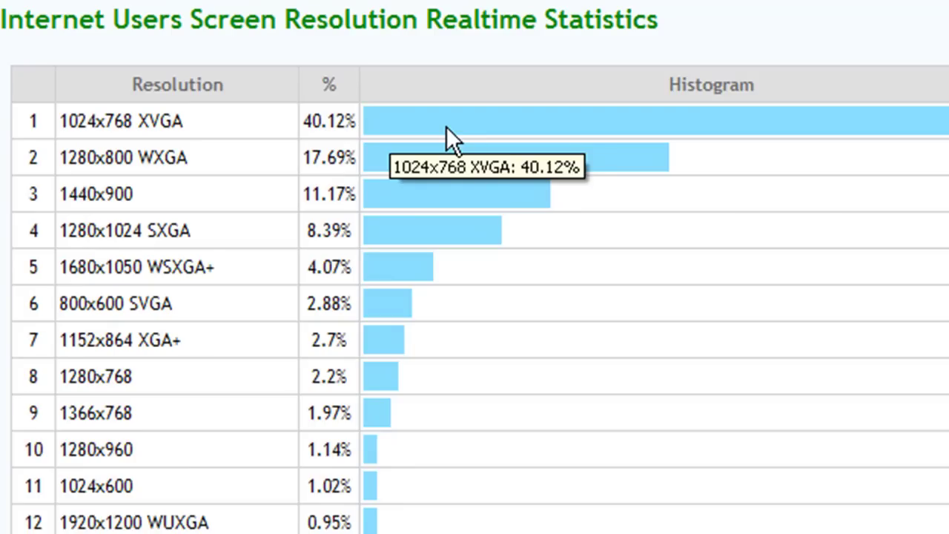
{"action": "mouse_move", "coordinate": [85, 158]}
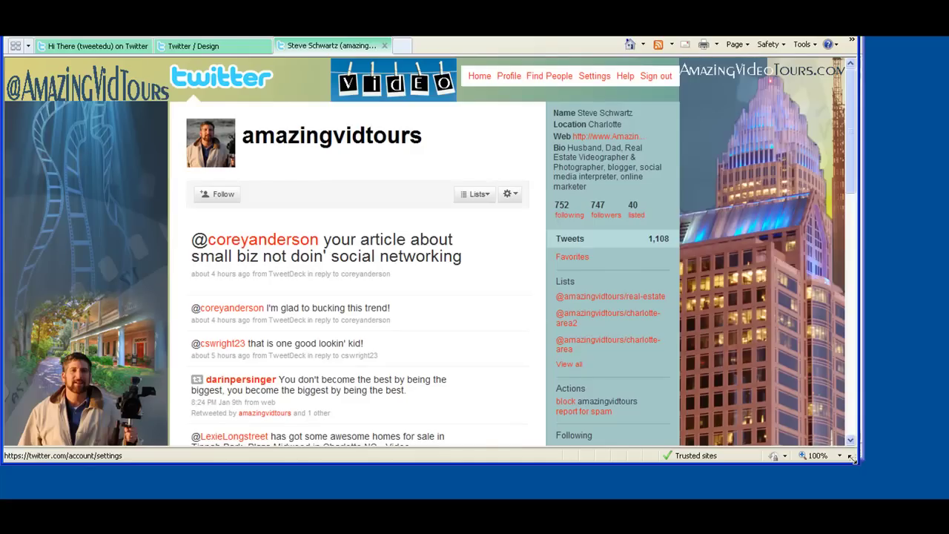
Step: Resize the browser wider and narrower to watch how the profile background gets cropped
{"action": "left_click_drag", "start_coordinate": [850, 458], "coordinate": [948, 500]}
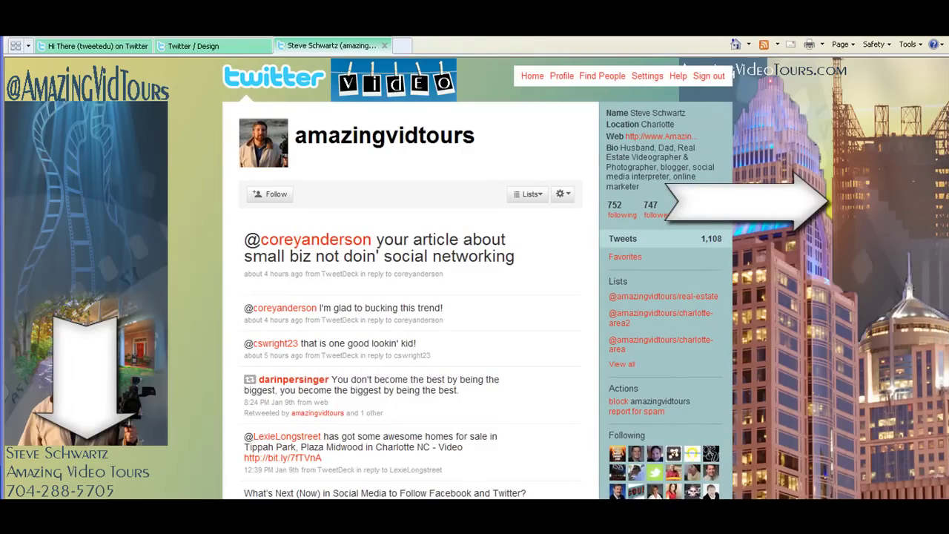
{"action": "left_click_drag", "start_coordinate": [948, 499], "coordinate": [866, 496]}
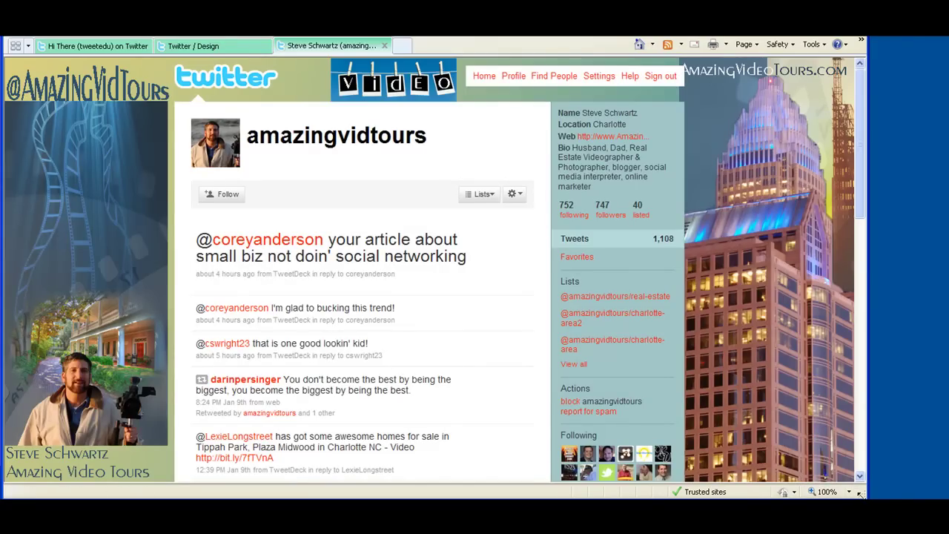
{"action": "left_click_drag", "start_coordinate": [859, 494], "coordinate": [947, 519]}
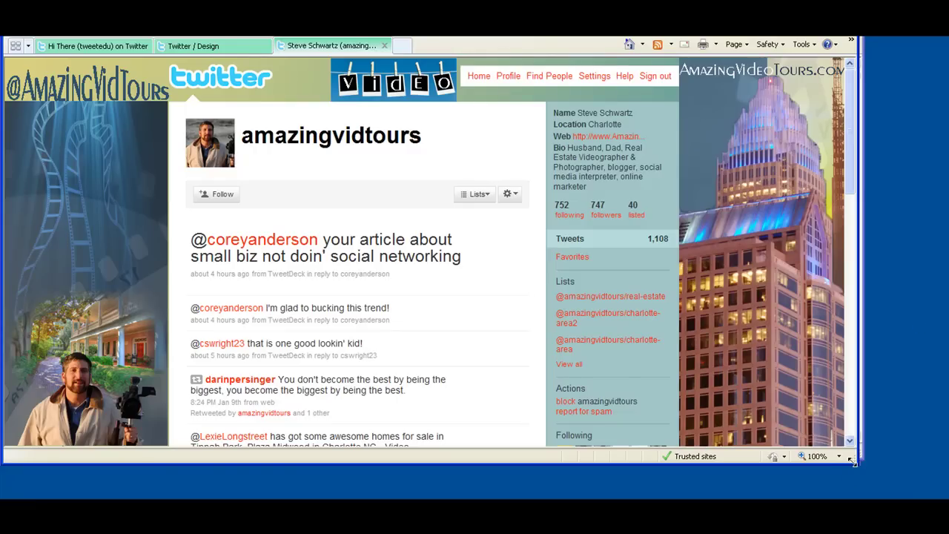
{"action": "left_click_drag", "start_coordinate": [851, 459], "coordinate": [948, 499]}
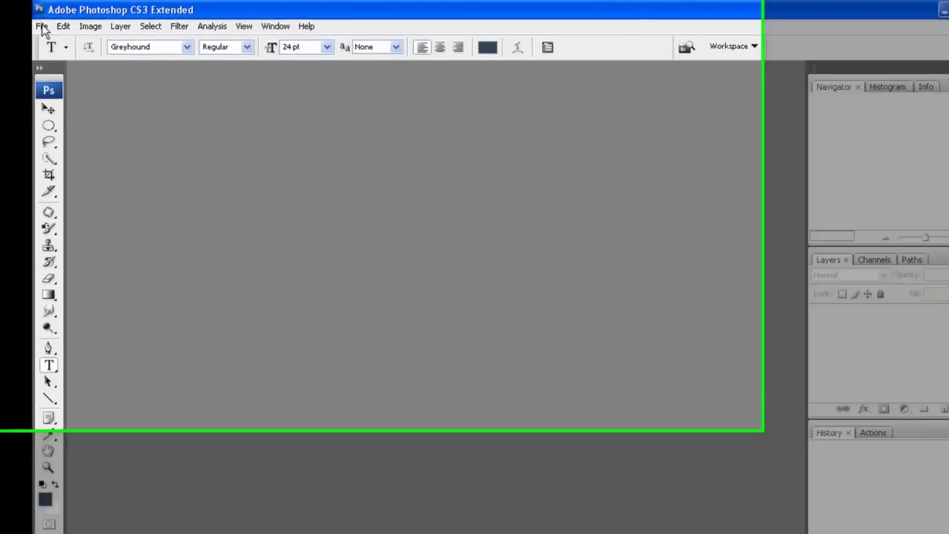
Step: Create a new transparent 1420 x 670 px, 72 pixels/inch document
{"action": "left_click", "coordinate": [42, 28]}
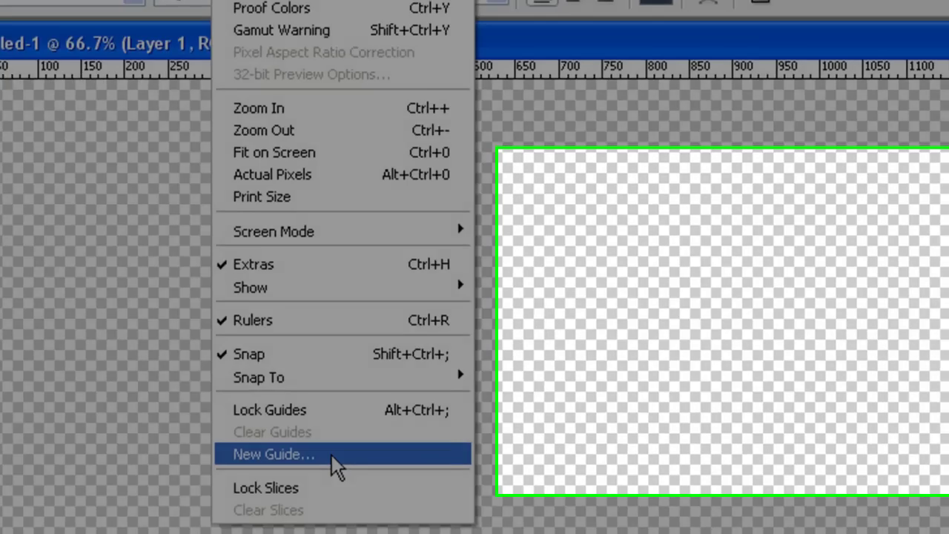
Step: Add horizontal guides at 65 px and 580 px
{"action": "left_click", "coordinate": [357, 463]}
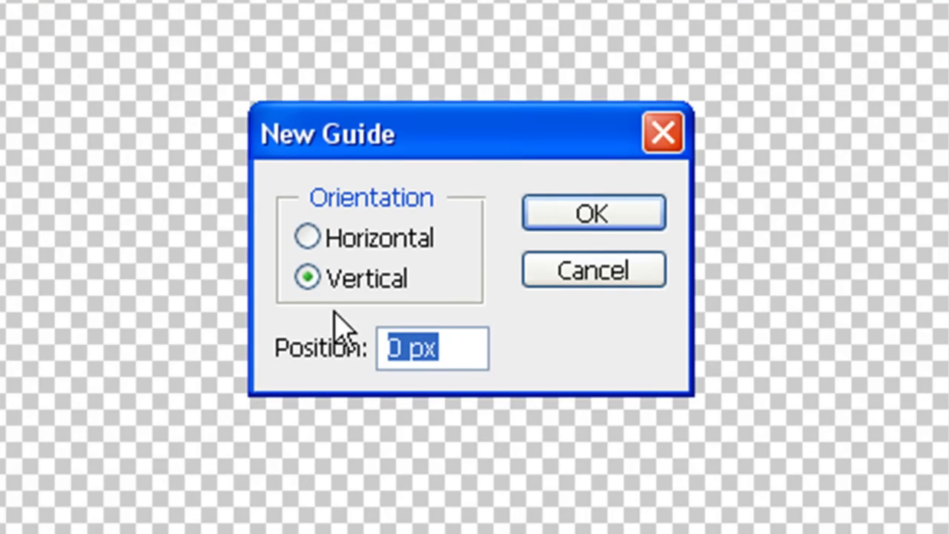
{"action": "left_click", "coordinate": [396, 252]}
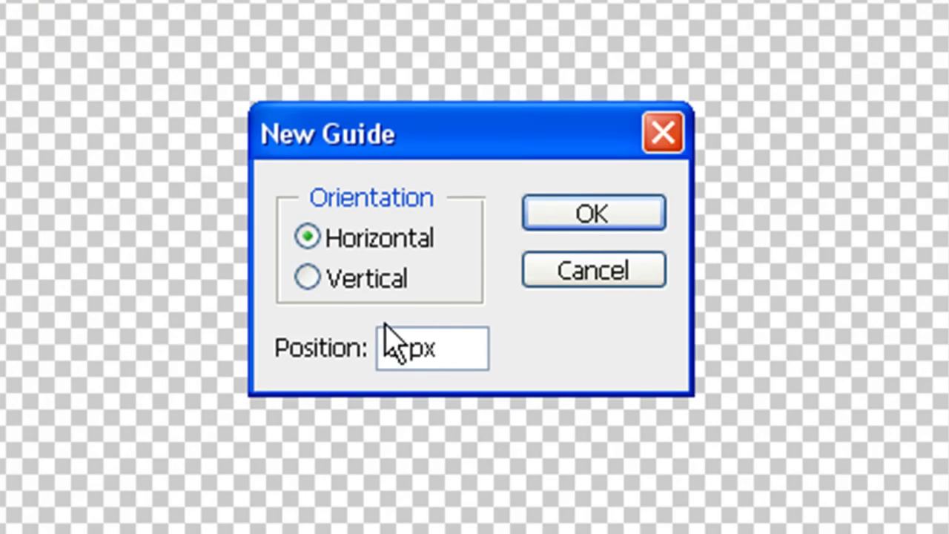
{"action": "left_click", "coordinate": [276, 355]}
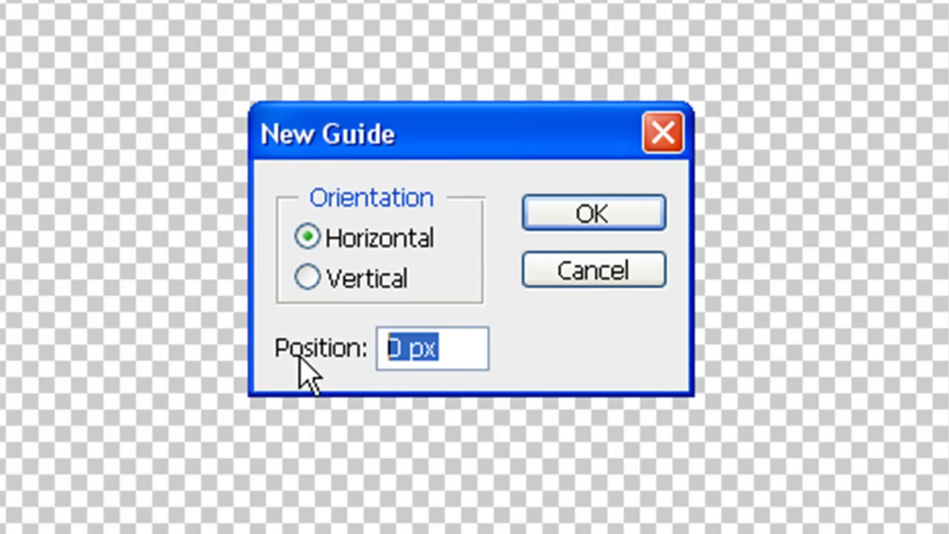
{"action": "type", "text": "65"}
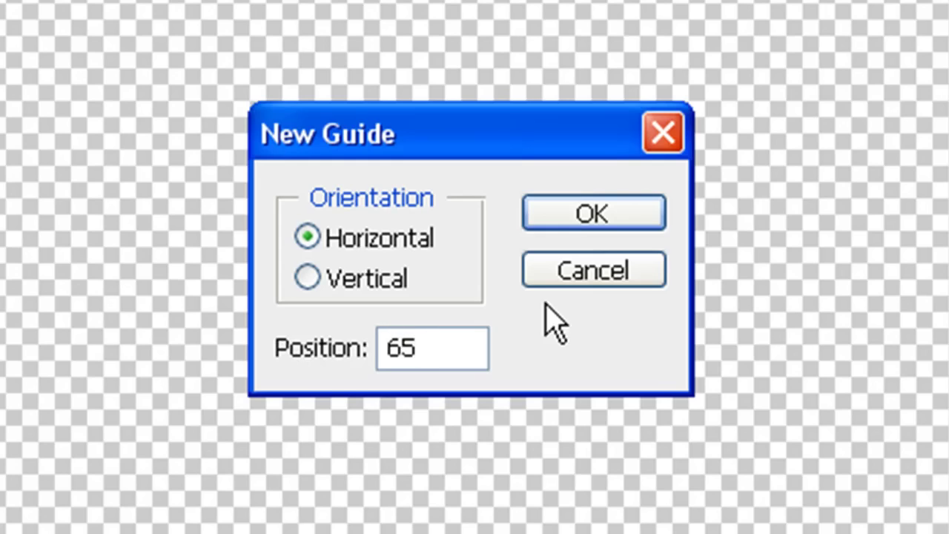
{"action": "left_click", "coordinate": [593, 217]}
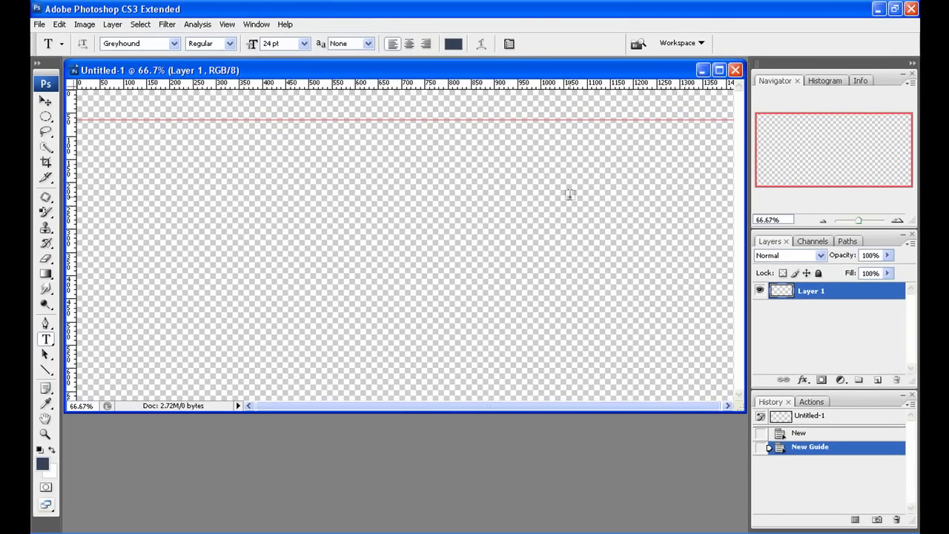
{"action": "left_click", "coordinate": [227, 24]}
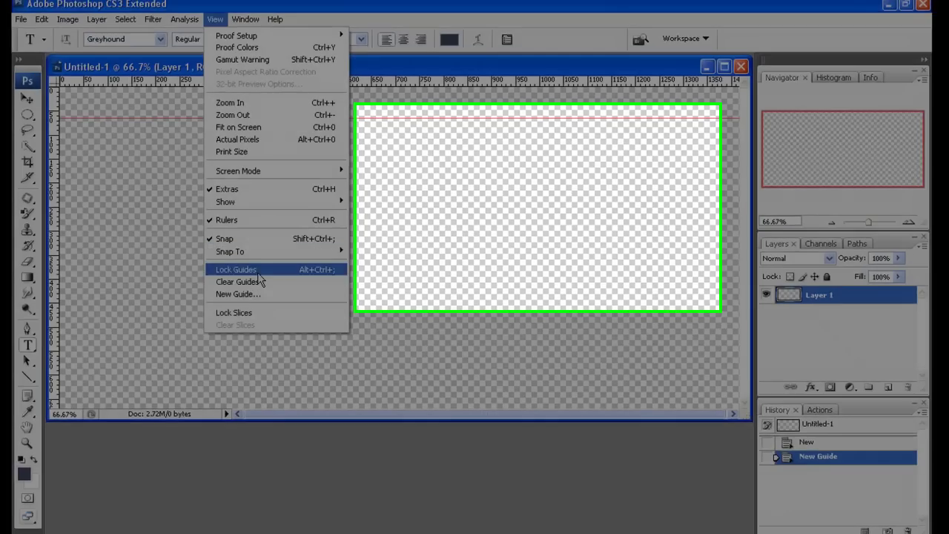
{"action": "left_click", "coordinate": [244, 289]}
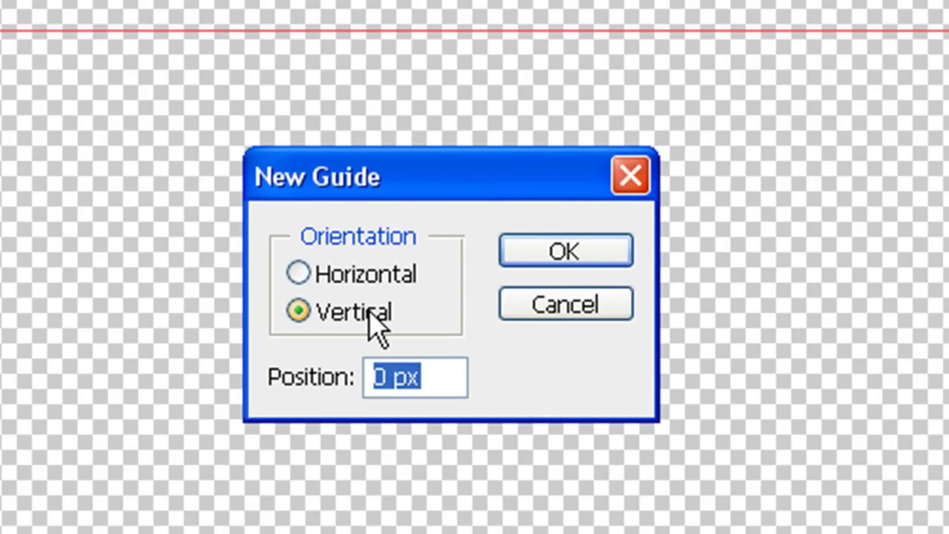
{"action": "left_click", "coordinate": [298, 273]}
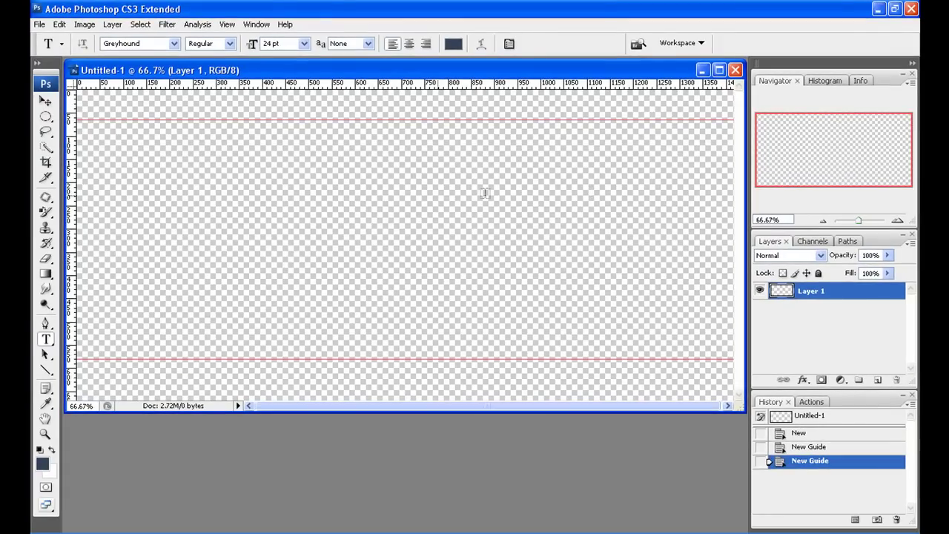
Step: Add a vertical guide at 245 px
{"action": "left_click", "coordinate": [227, 24]}
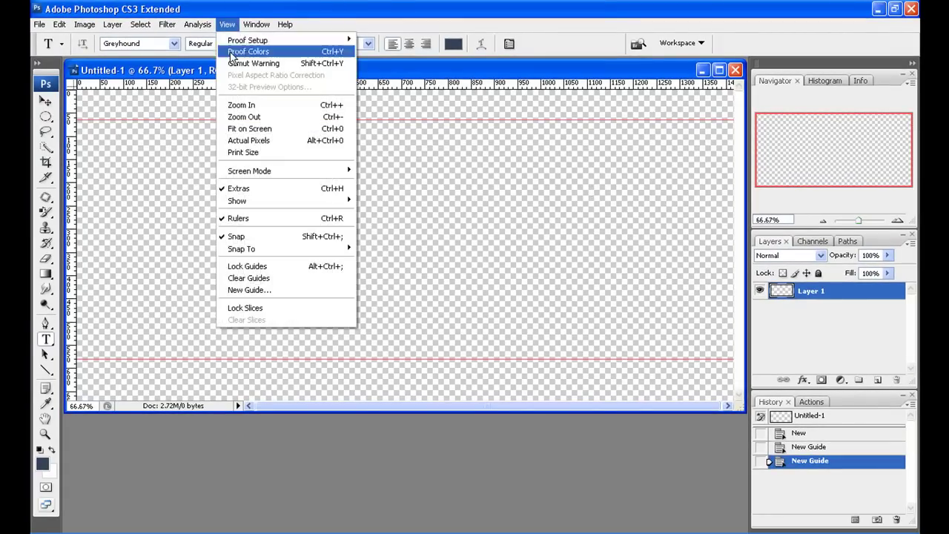
{"action": "left_click", "coordinate": [256, 291]}
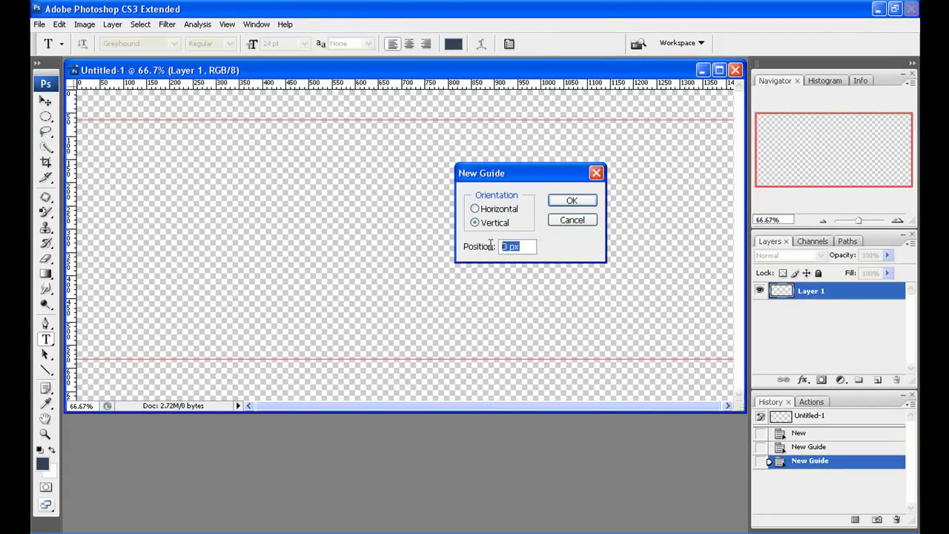
{"action": "type", "text": "244"}
{"action": "left_click", "coordinate": [572, 201]}
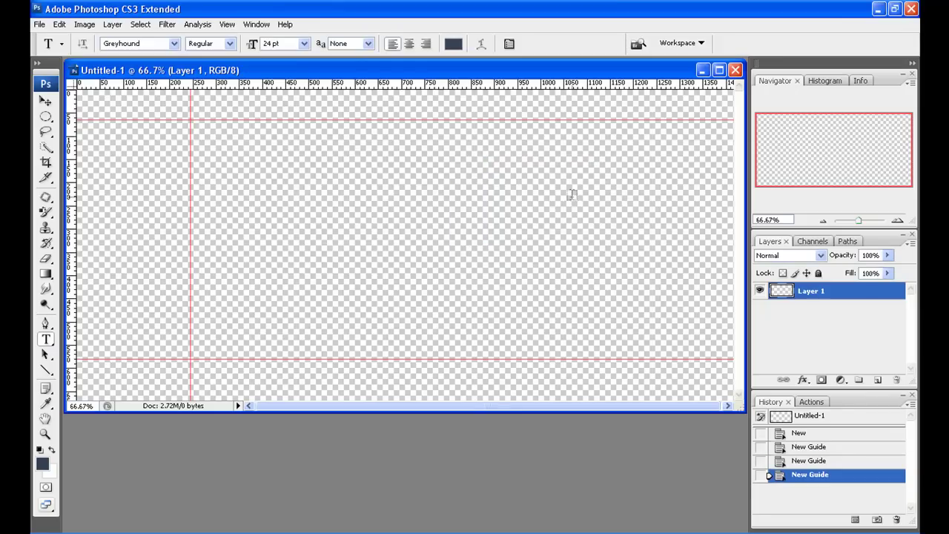
Step: Add vertical guides at 1010 px and 1090 px
{"action": "left_click", "coordinate": [226, 24]}
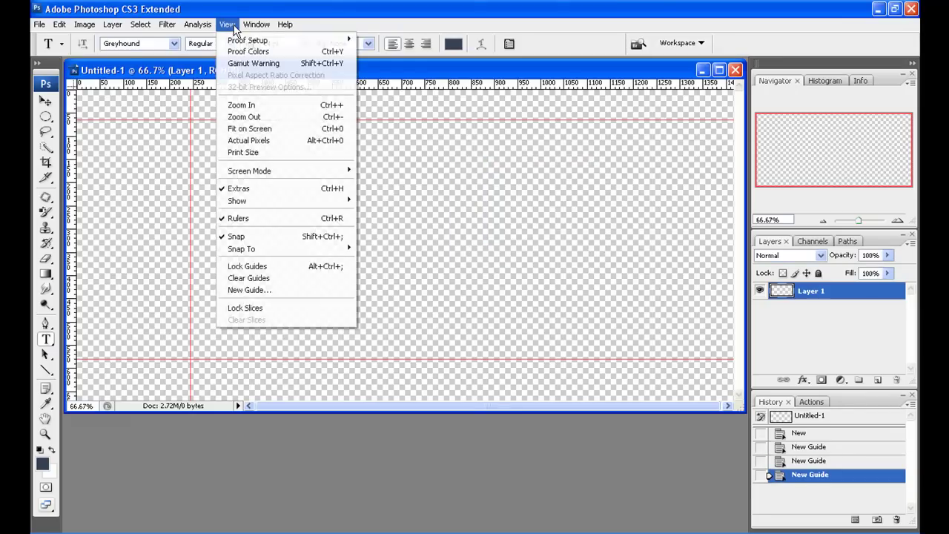
{"action": "left_click", "coordinate": [265, 290]}
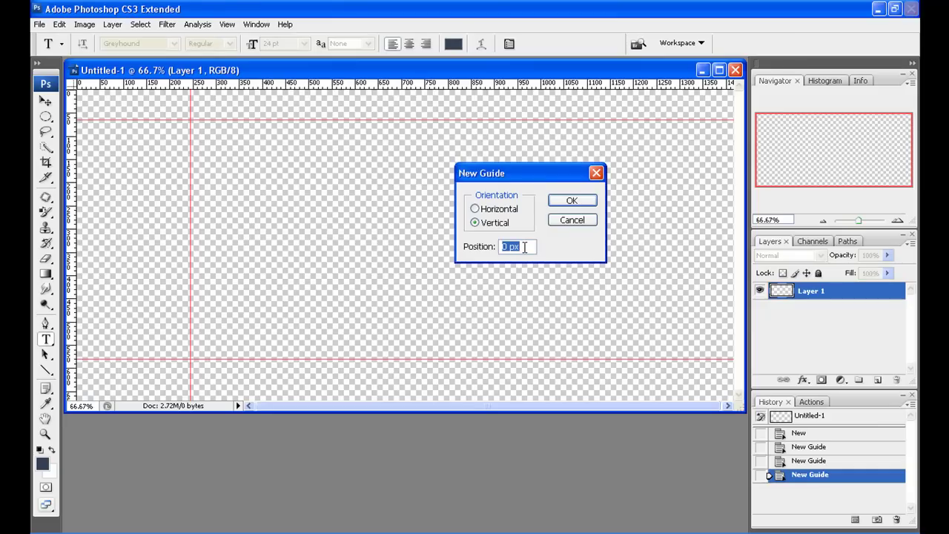
{"action": "type", "text": "1010"}
{"action": "left_click", "coordinate": [571, 201]}
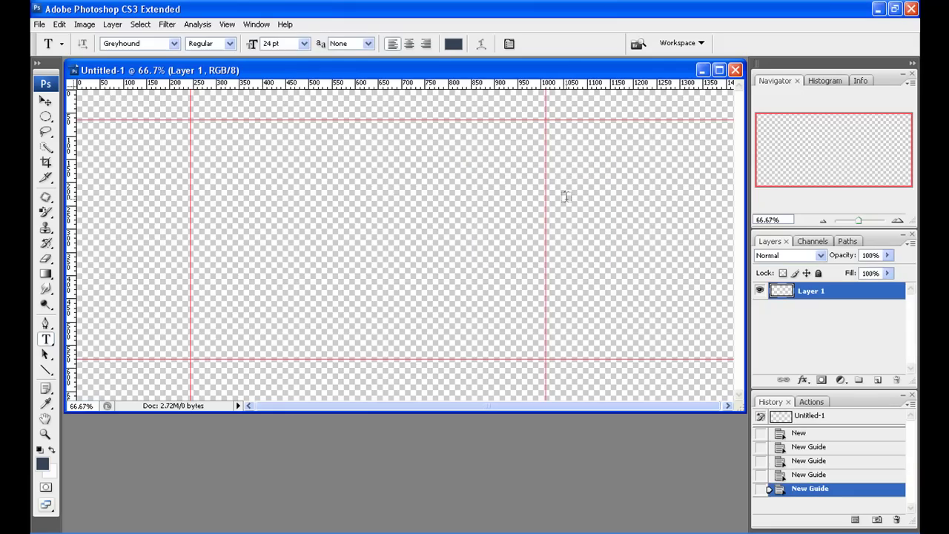
{"action": "left_click", "coordinate": [227, 23]}
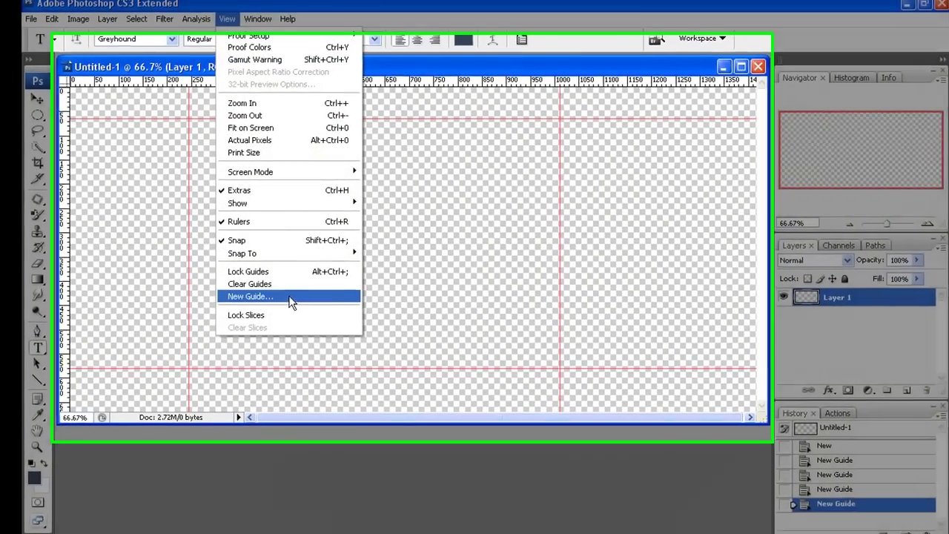
{"action": "left_click", "coordinate": [291, 298]}
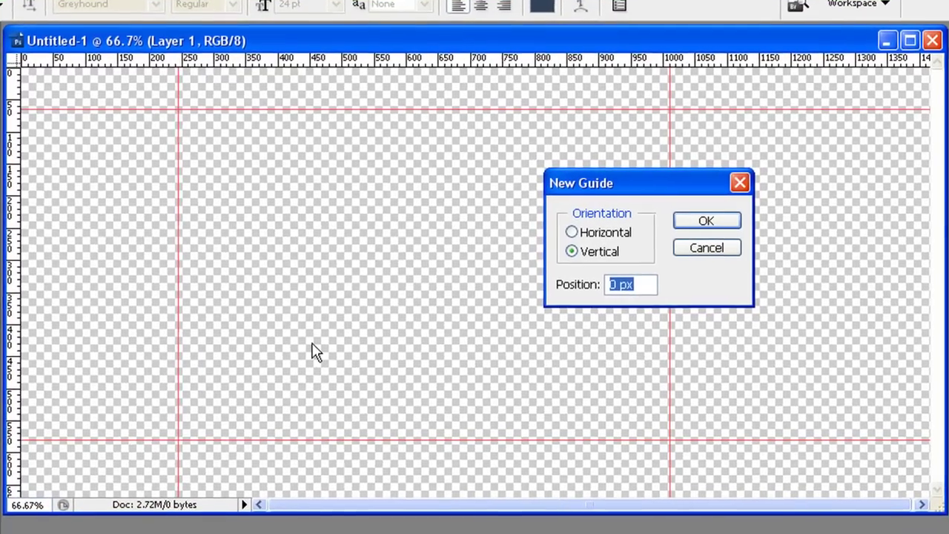
{"action": "type", "text": "1090"}
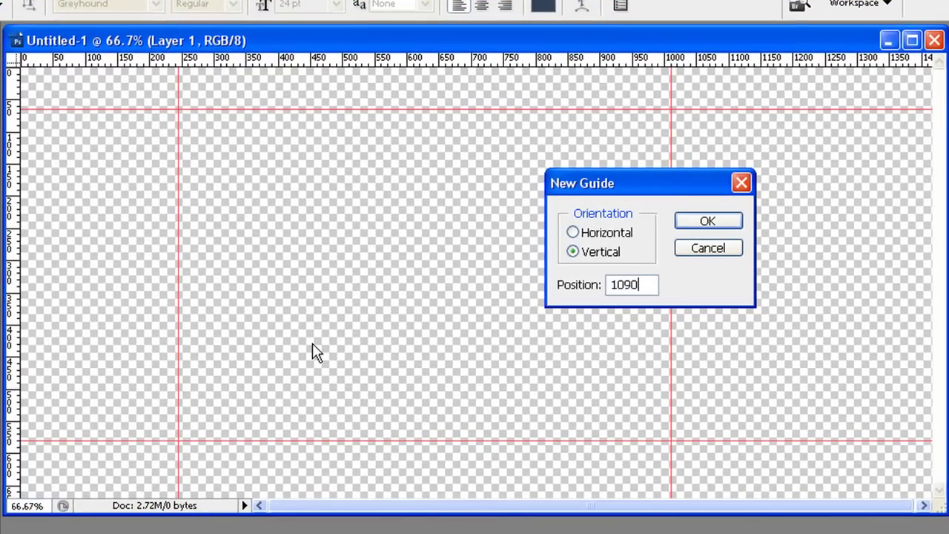
{"action": "key", "text": "Return"}
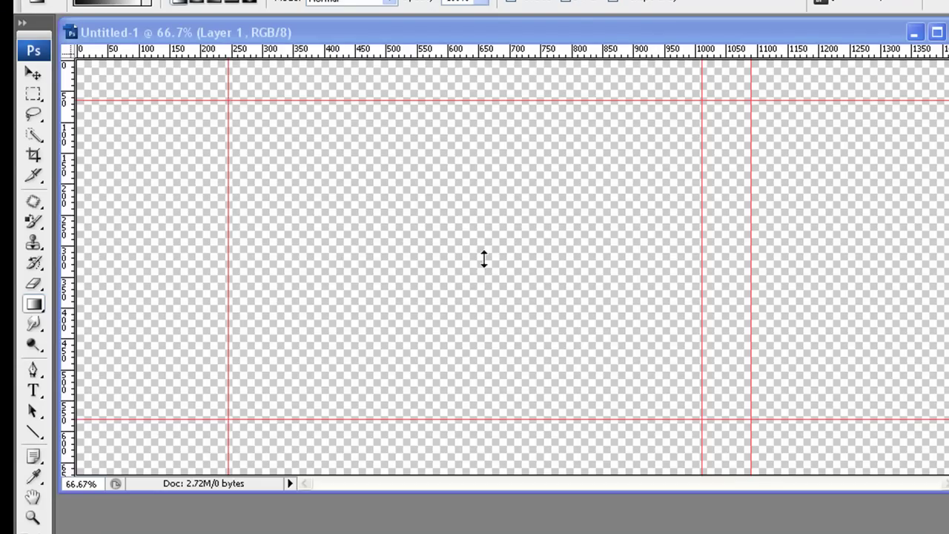
Step: Switch to the 1420x670_FINAL.jpg document from the Window menu's document list
{"action": "left_click", "coordinate": [319, 0]}
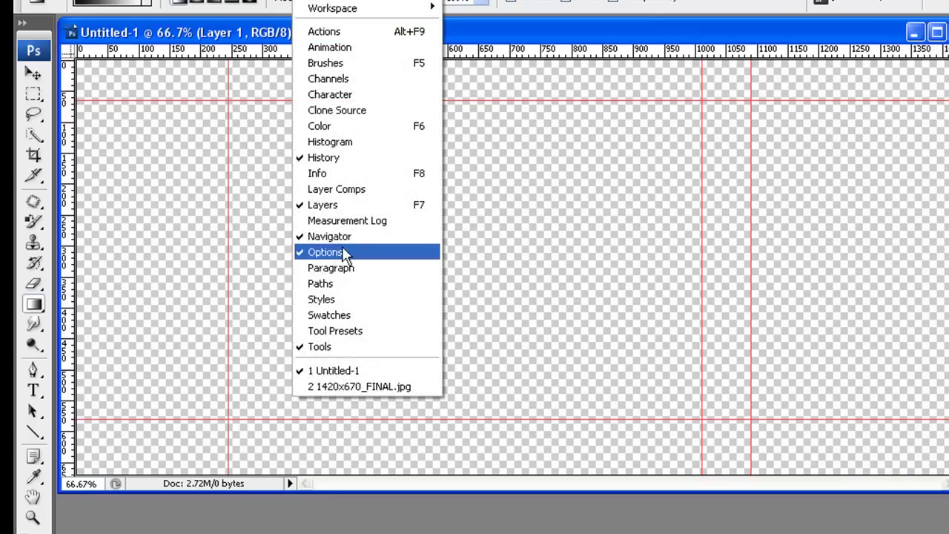
{"action": "left_click", "coordinate": [382, 388]}
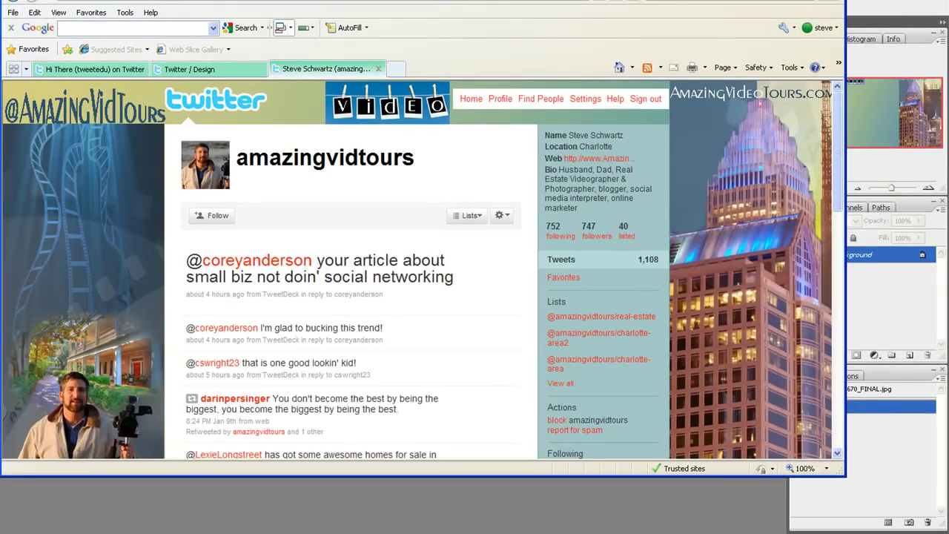
Step: Maximize, then restore and widen the browser to reveal more background on both sides
{"action": "double_click", "coordinate": [816, 2]}
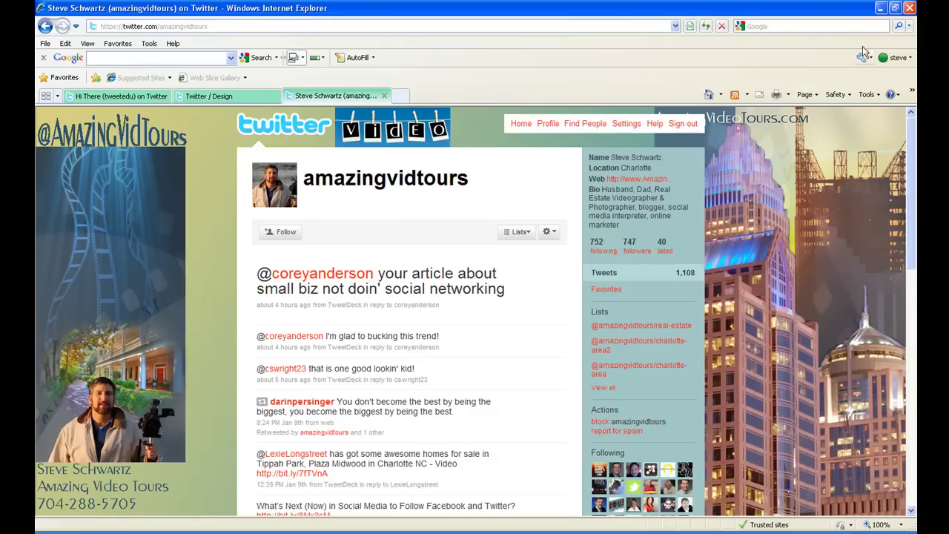
{"action": "left_click", "coordinate": [894, 7]}
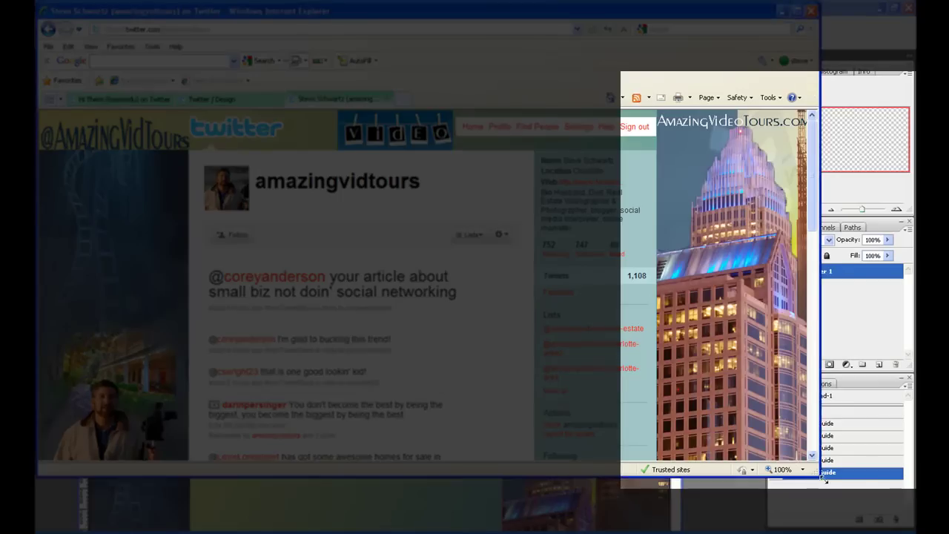
{"action": "left_click_drag", "start_coordinate": [822, 478], "coordinate": [901, 472]}
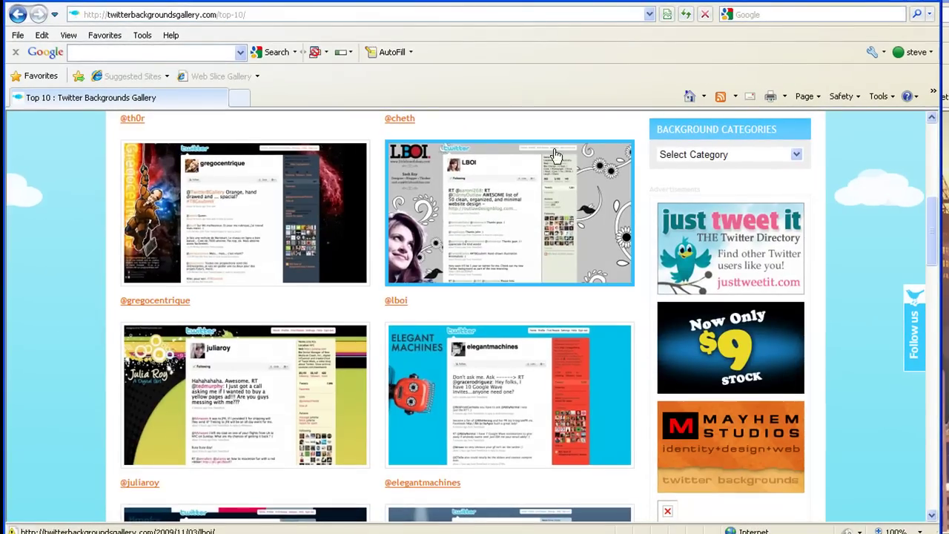
Step: Scroll through the November 2009 Top 10 background thumbnails for ideas
{"action": "scroll", "coordinate": [378, 267], "scroll_direction": "up", "scroll_amount": 6}
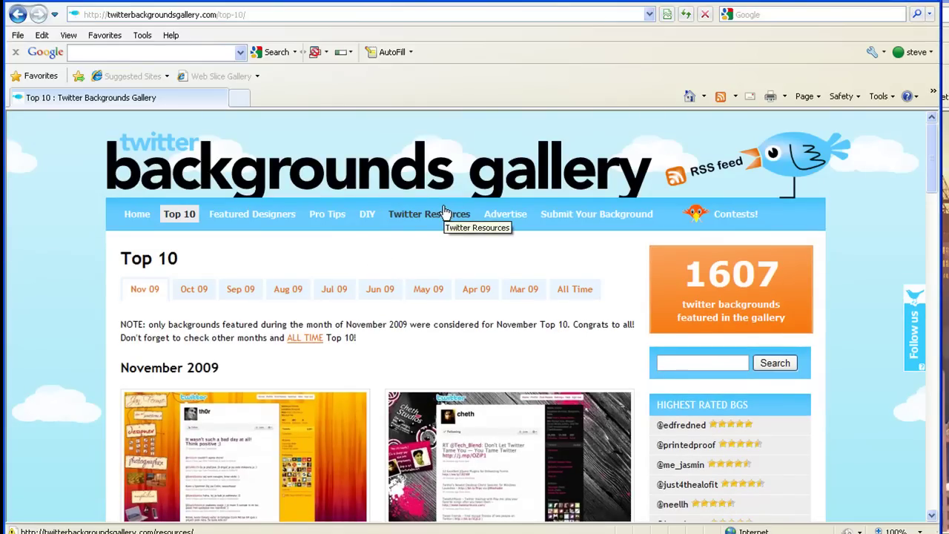
{"action": "scroll", "coordinate": [222, 281], "scroll_direction": "down", "scroll_amount": 3}
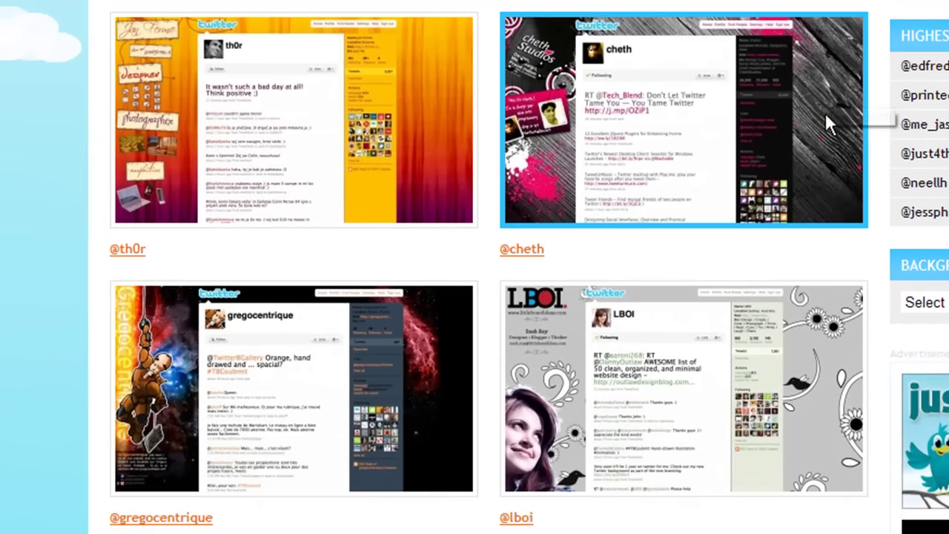
{"action": "scroll", "coordinate": [482, 330], "scroll_direction": "down", "scroll_amount": 3}
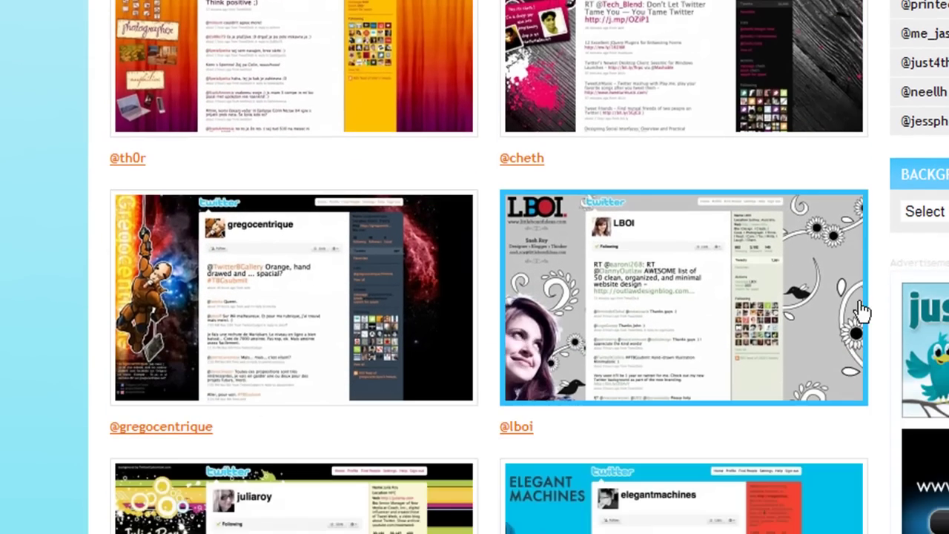
{"action": "scroll", "coordinate": [852, 311], "scroll_direction": "down", "scroll_amount": 4}
{"action": "scroll", "coordinate": [893, 348], "scroll_direction": "down", "scroll_amount": 5}
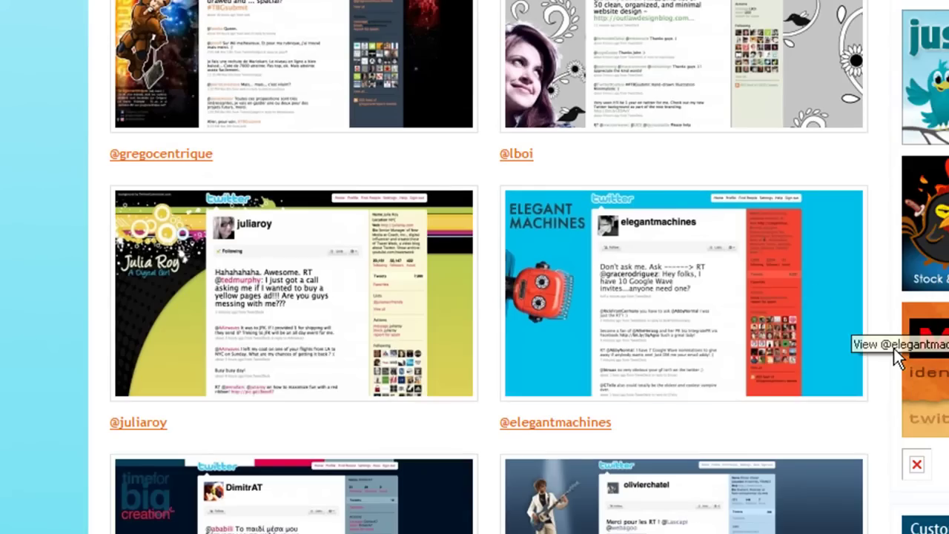
{"action": "scroll", "coordinate": [881, 363], "scroll_direction": "down", "scroll_amount": 6}
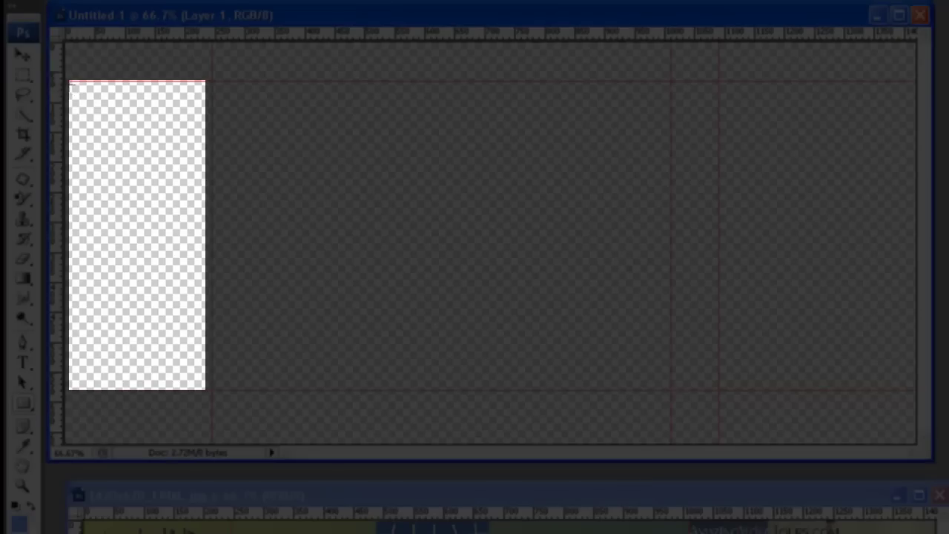
Step: Draw the blue rectangle over the left column and fill the strip above it light blue
{"action": "left_click_drag", "start_coordinate": [68, 82], "coordinate": [209, 385]}
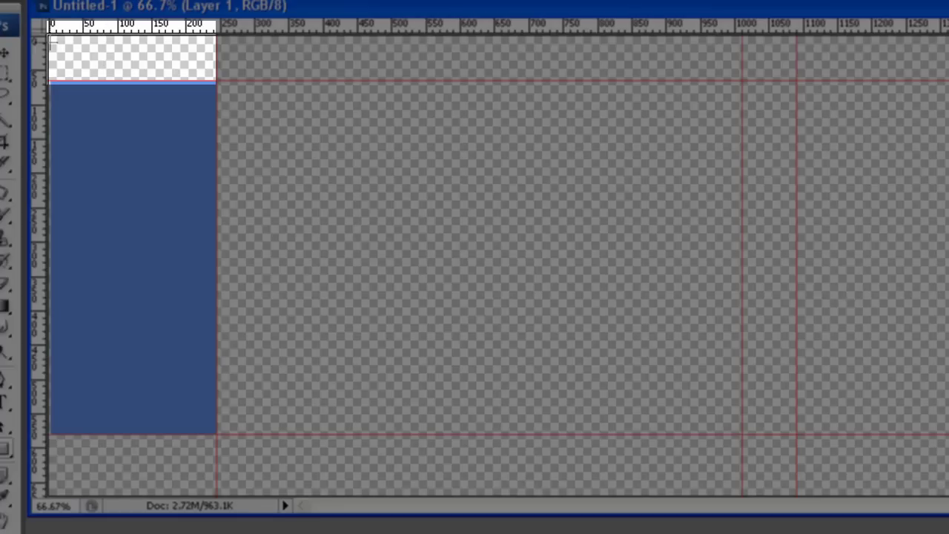
{"action": "left_click_drag", "start_coordinate": [49, 37], "coordinate": [215, 81]}
{"action": "key", "text": "alt+BackSpace"}
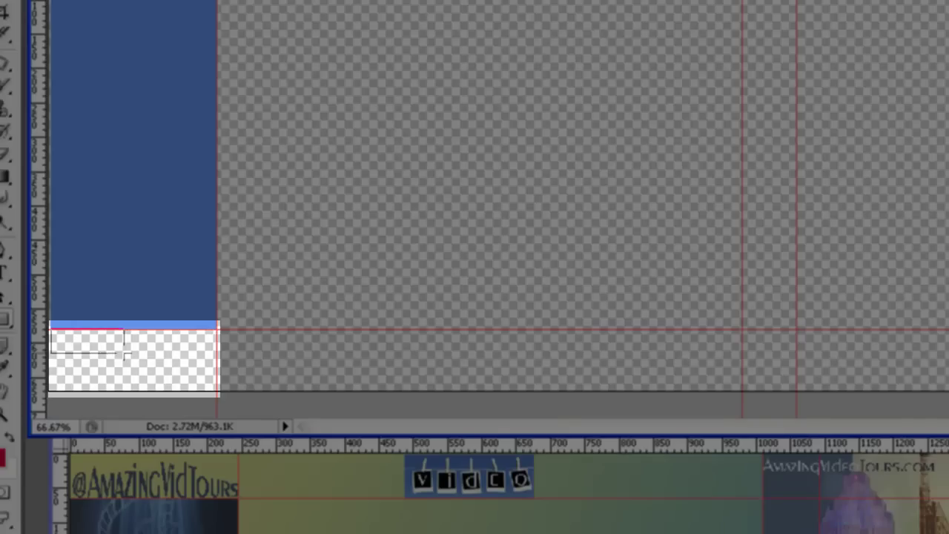
Step: Fill the strip below the blue column red and brush a red zigzag along the bottom guide
{"action": "left_click_drag", "start_coordinate": [124, 354], "coordinate": [217, 386]}
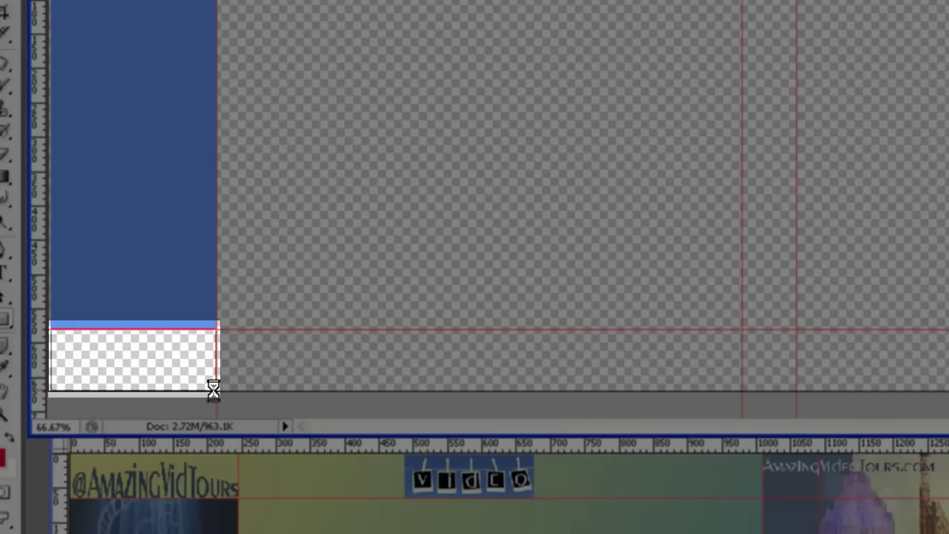
{"action": "key", "text": "alt+BackSpace"}
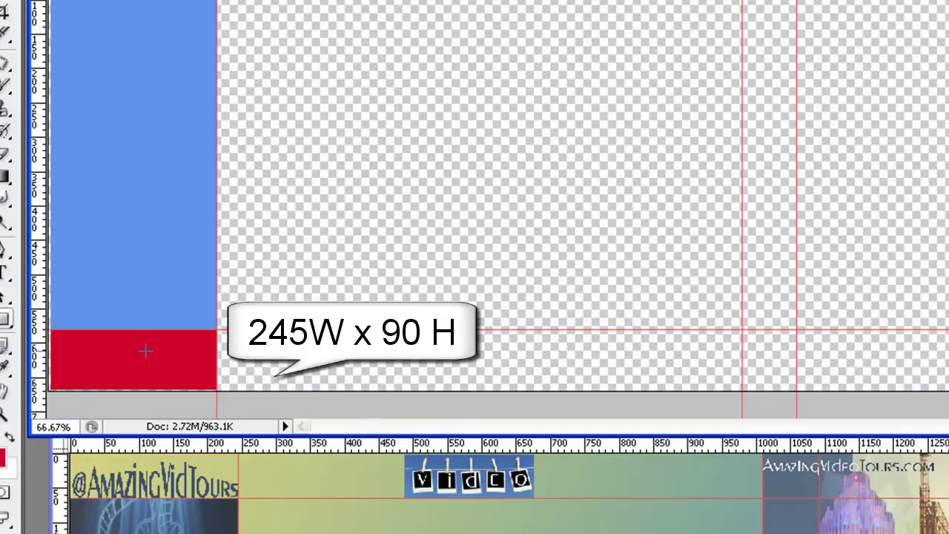
{"action": "key", "text": "b"}
{"action": "mouse_move", "coordinate": [224, 332]}
{"action": "left_mouse_down"}
{"action": "mouse_move", "coordinate": [286, 386]}
{"action": "mouse_move", "coordinate": [341, 335]}
{"action": "mouse_move", "coordinate": [455, 393]}
{"action": "mouse_move", "coordinate": [501, 329]}
{"action": "mouse_move", "coordinate": [540, 371]}
{"action": "mouse_move", "coordinate": [604, 342]}
{"action": "mouse_move", "coordinate": [657, 401]}
{"action": "mouse_move", "coordinate": [681, 357]}
{"action": "mouse_move", "coordinate": [721, 329]}
{"action": "mouse_move", "coordinate": [741, 387]}
{"action": "left_mouse_up"}
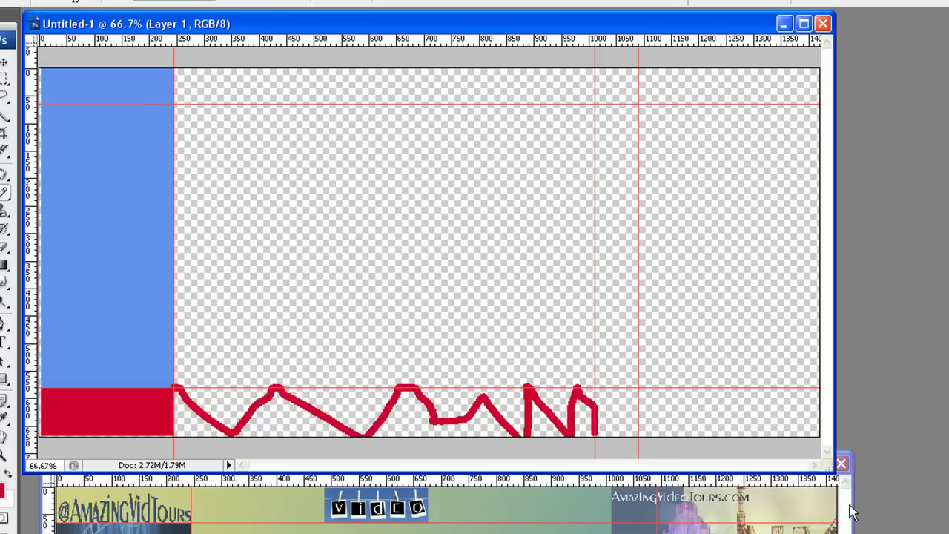
Step: Bring the 1420x670_FINAL.jpg window to the front and move it up over the screen
{"action": "left_click", "coordinate": [851, 510]}
{"action": "left_click_drag", "start_coordinate": [745, 452], "coordinate": [747, 121]}
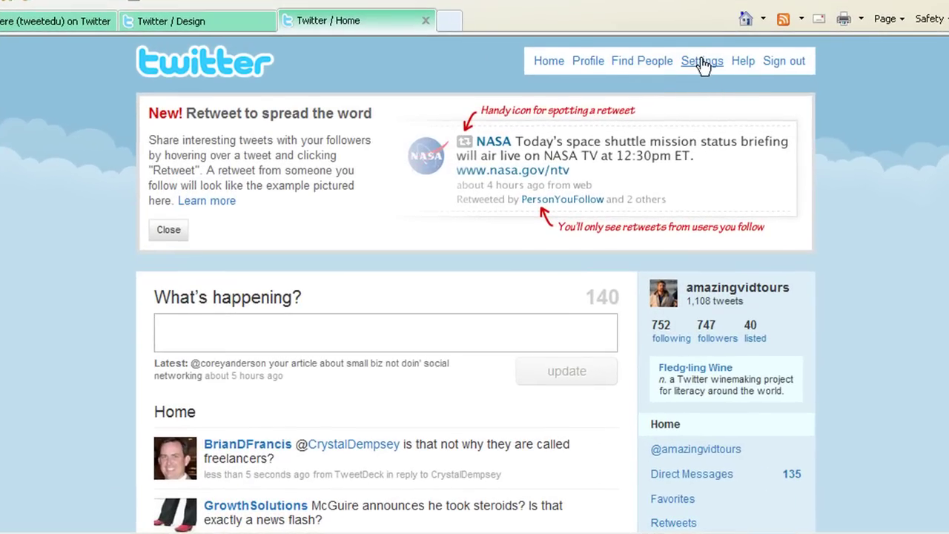
Step: Open Twitter's Design settings and preview preset themes, settling on the teal birds theme
{"action": "left_click", "coordinate": [701, 62]}
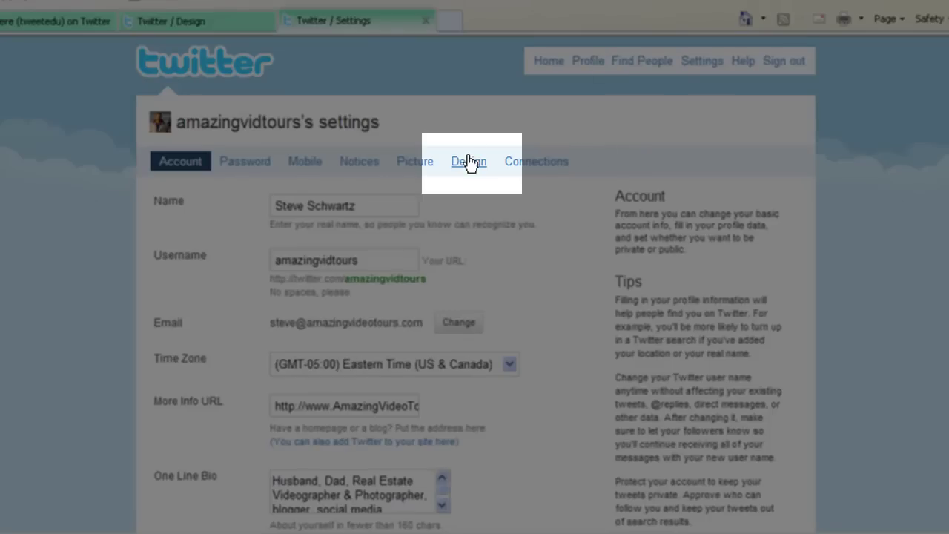
{"action": "left_click", "coordinate": [469, 163]}
{"action": "left_click", "coordinate": [637, 270]}
{"action": "scroll", "coordinate": [607, 281], "scroll_direction": "down", "scroll_amount": 5}
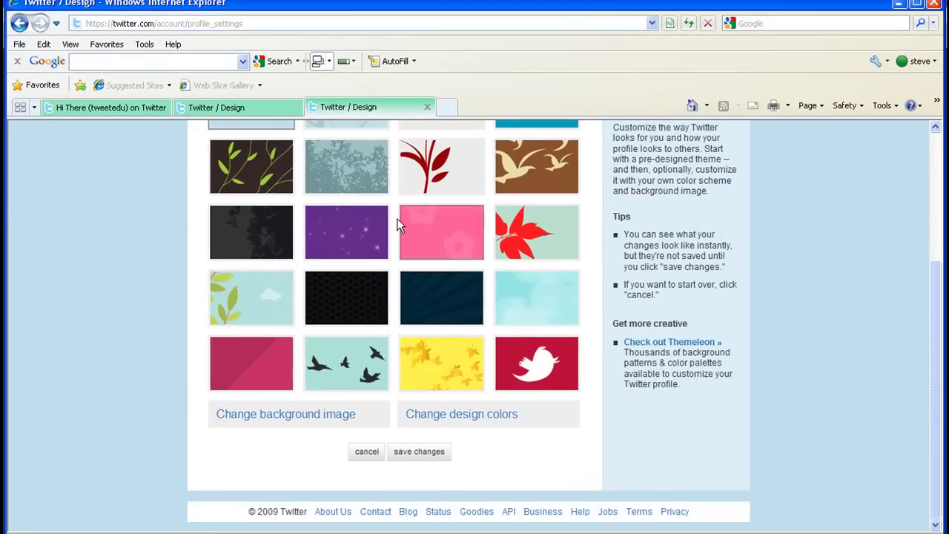
{"action": "left_click", "coordinate": [382, 226]}
{"action": "left_click", "coordinate": [460, 236]}
{"action": "left_click", "coordinate": [519, 230]}
{"action": "left_click", "coordinate": [504, 305]}
{"action": "left_click", "coordinate": [445, 300]}
{"action": "left_click", "coordinate": [345, 363]}
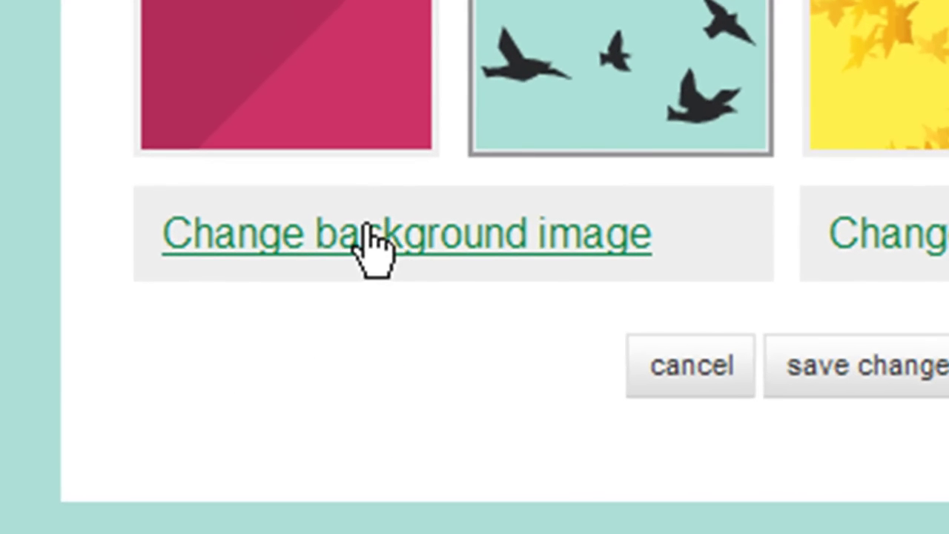
Step: Upload 1420x670_FINAL as the custom background image and save the changes
{"action": "left_click", "coordinate": [406, 237]}
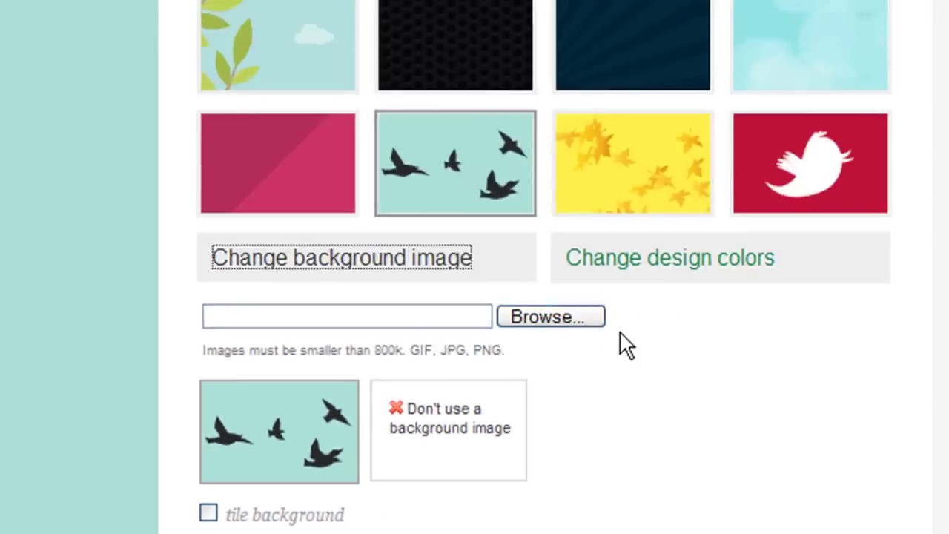
{"action": "left_click", "coordinate": [852, 133]}
{"action": "left_click", "coordinate": [270, 60]}
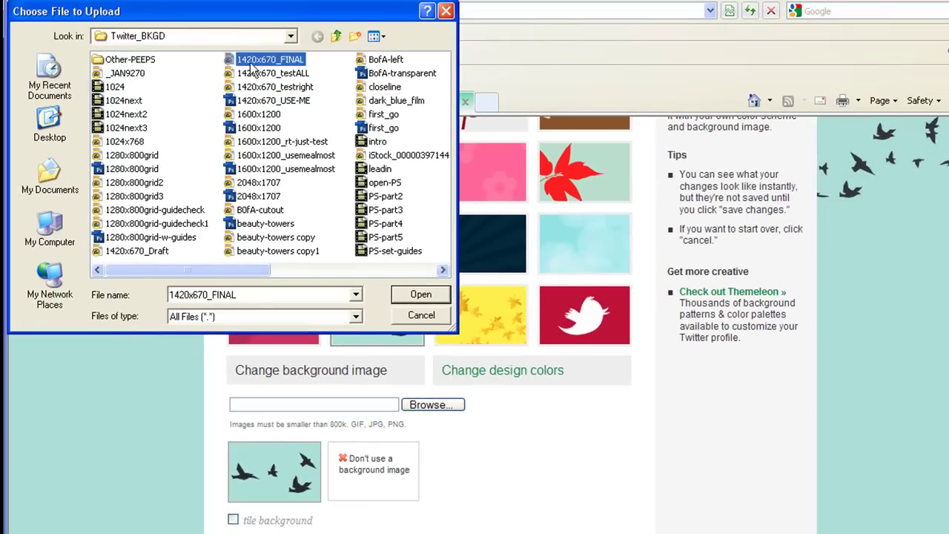
{"action": "left_click", "coordinate": [416, 296]}
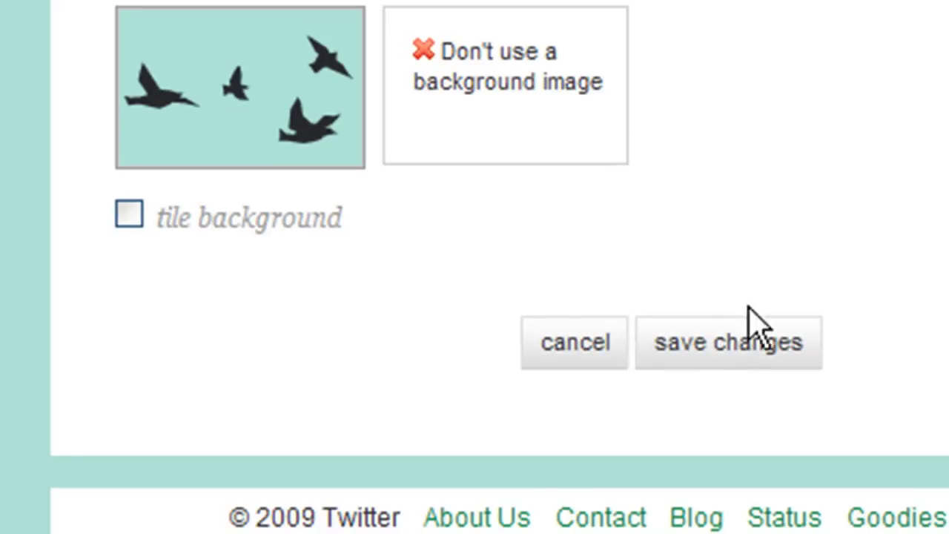
{"action": "left_click", "coordinate": [727, 341]}
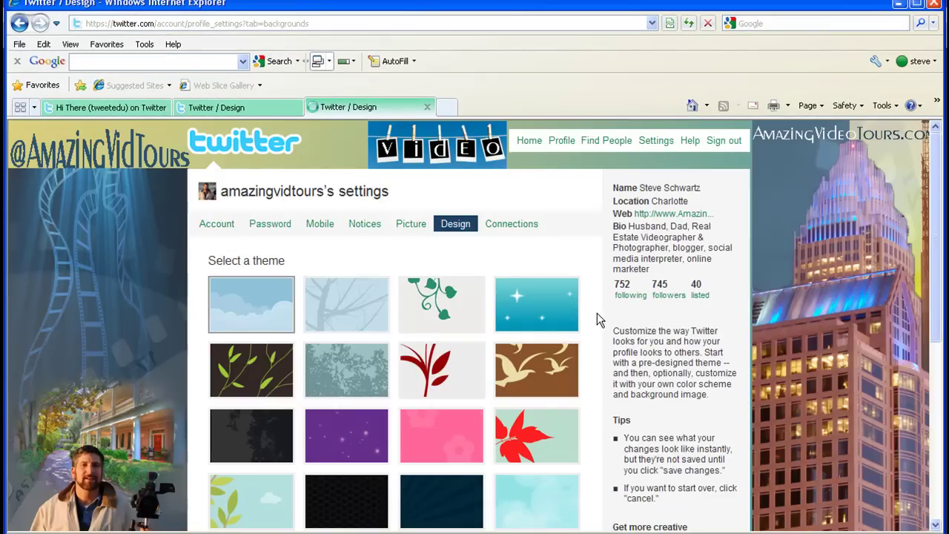